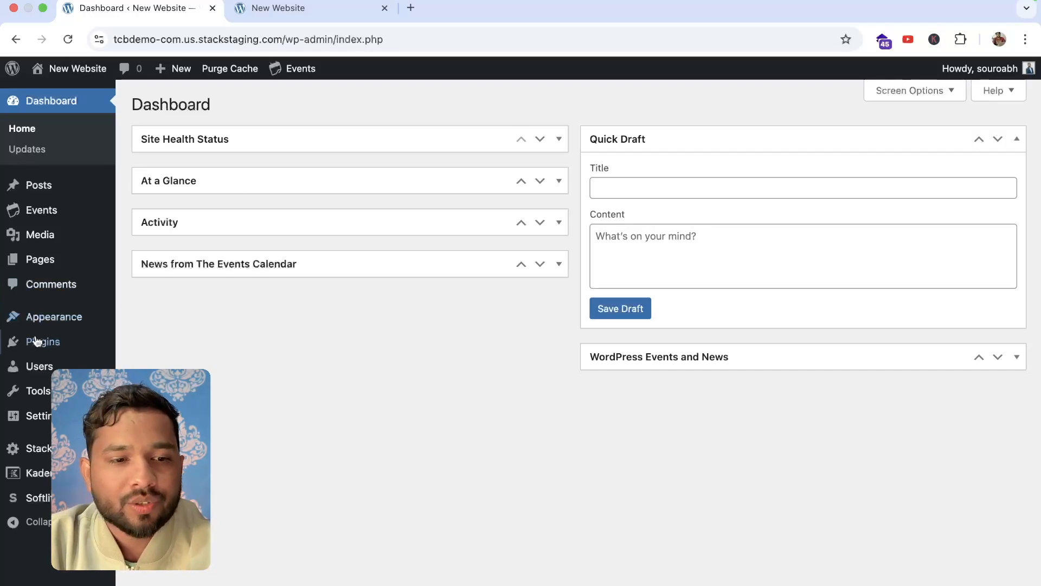
Find the Everest Forms plugin by searching for "everest form", then install and activate it.
{"action": "mouse_move", "coordinate": [36, 342]}
{"action": "left_click", "coordinate": [157, 365]}
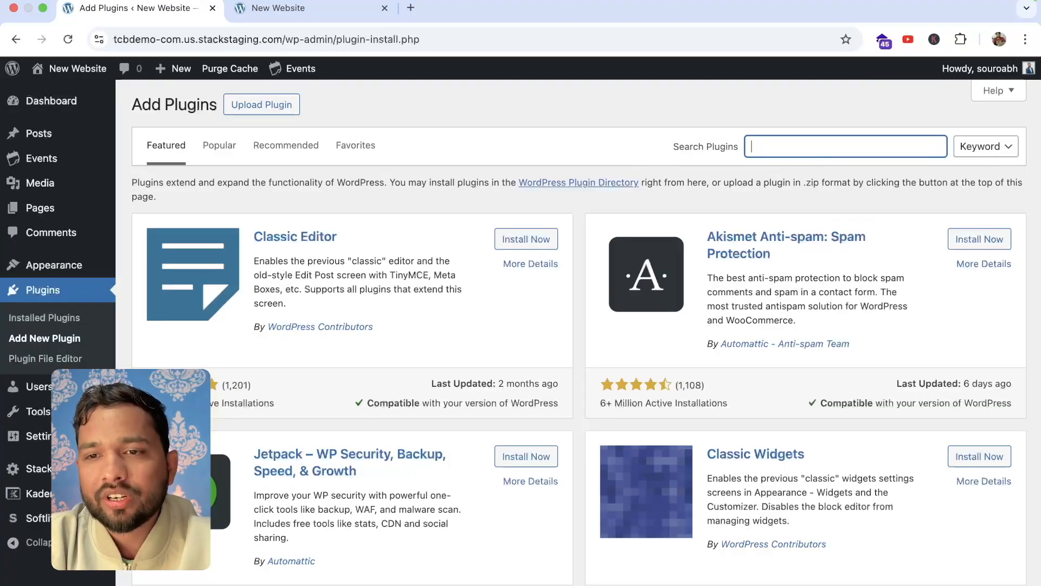
{"action": "type", "text": "everest form"}
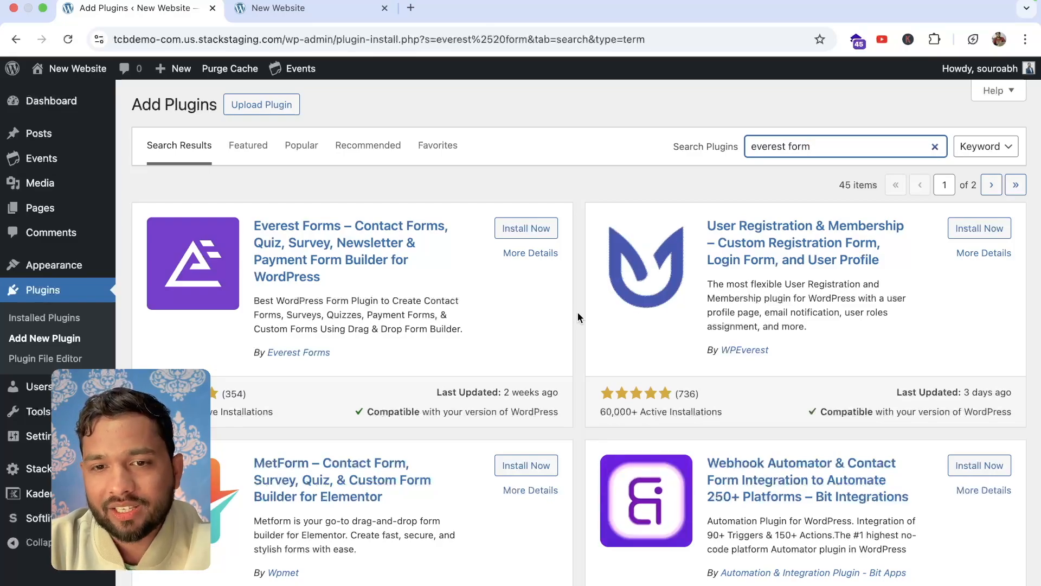
{"action": "left_click", "coordinate": [534, 230]}
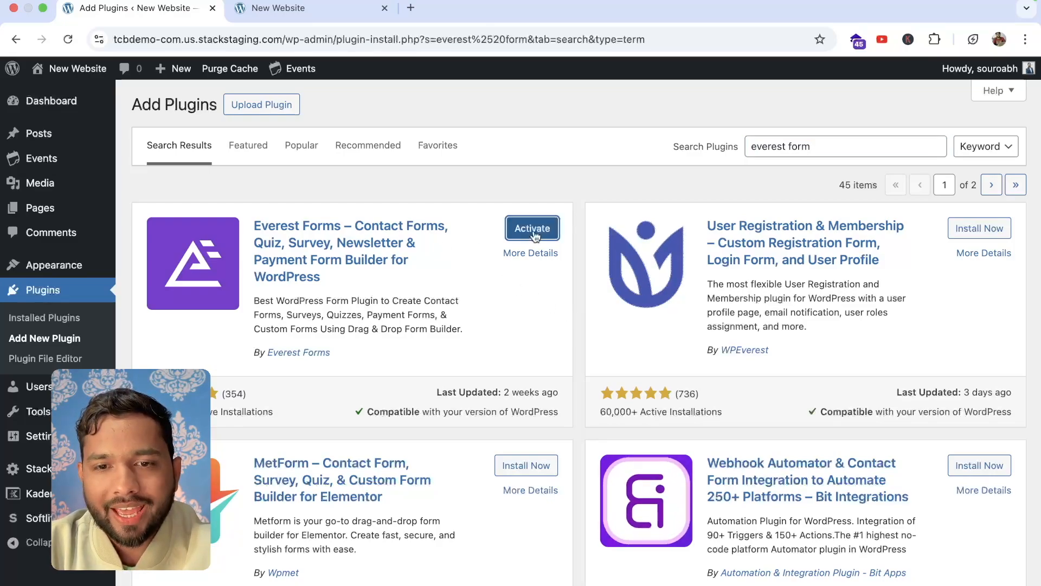
{"action": "left_click", "coordinate": [533, 231]}
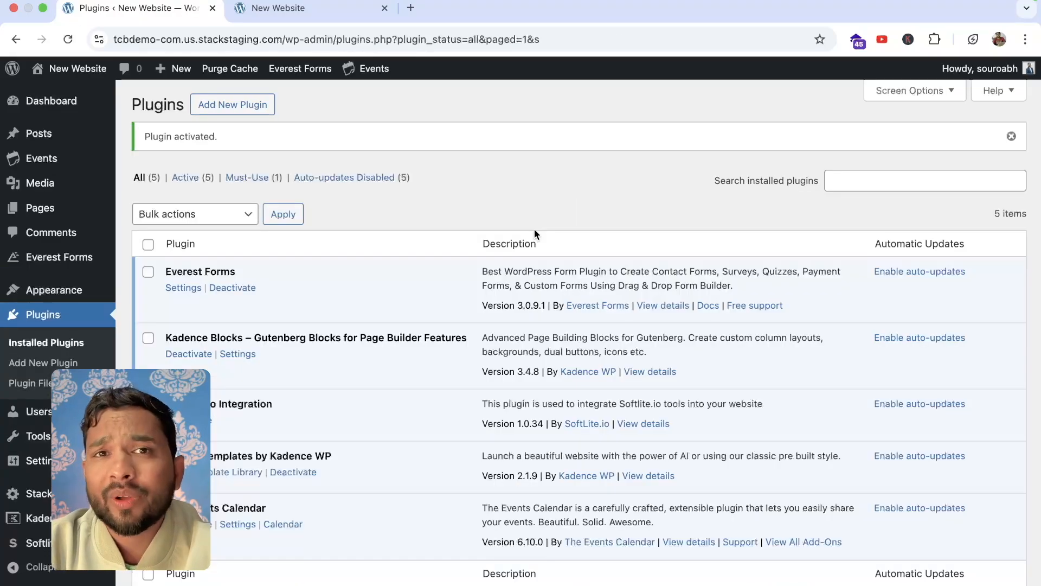
Open the list of all Everest Forms forms and start adding a new form.
{"action": "left_click", "coordinate": [45, 259]}
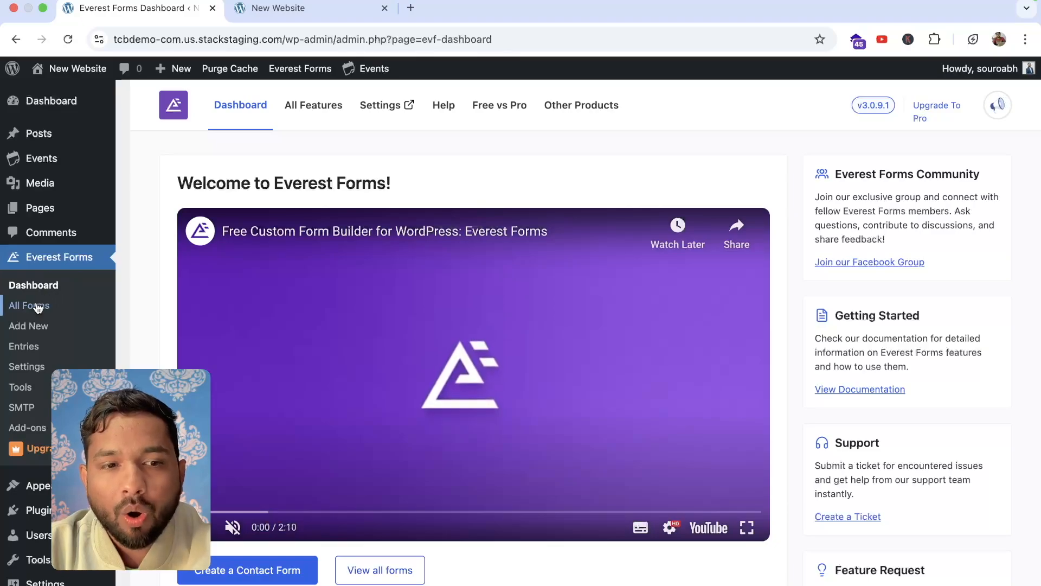
{"action": "left_click", "coordinate": [37, 306]}
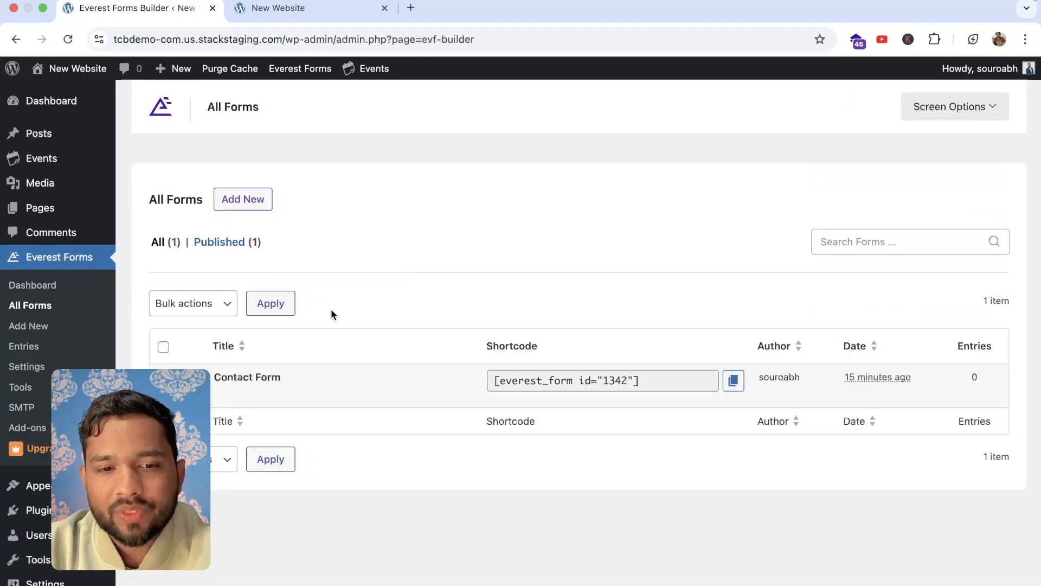
{"action": "mouse_move", "coordinate": [412, 373]}
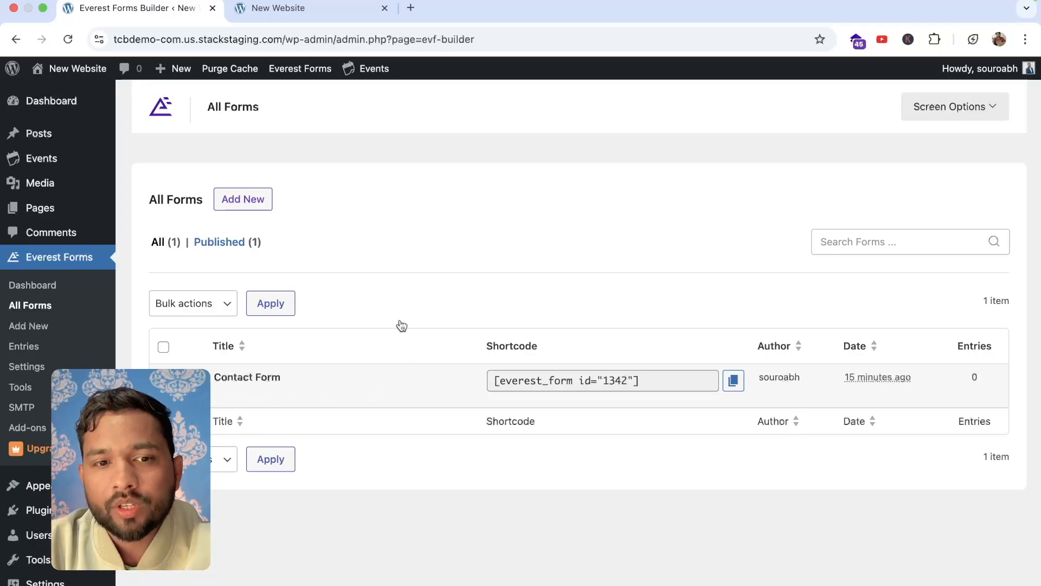
{"action": "left_click", "coordinate": [245, 199]}
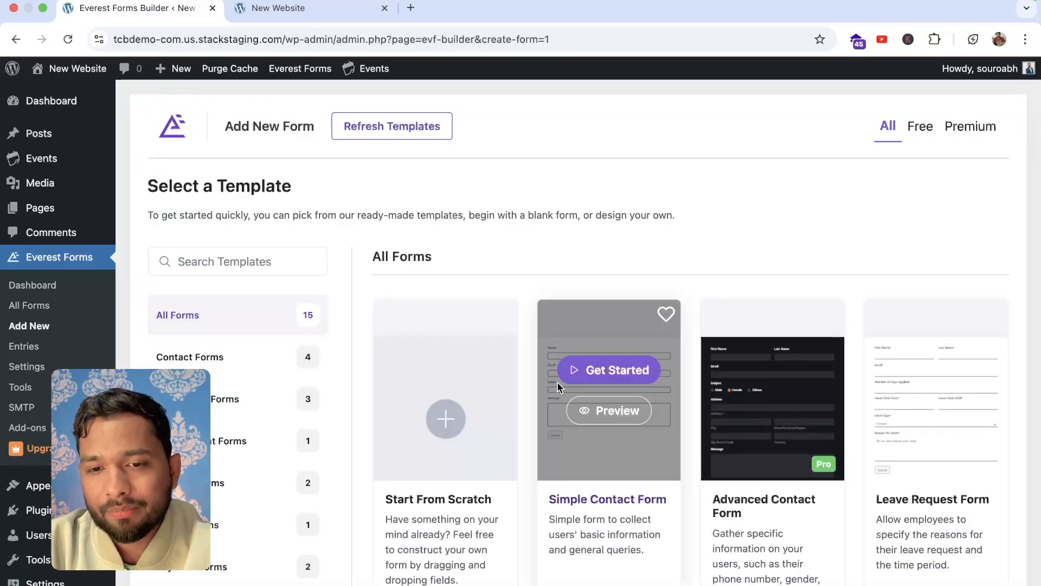
Create a blank form with the Start From Scratch template and name it "Contact Form New".
{"action": "scroll", "coordinate": [557, 382], "scroll_direction": "down", "scroll_amount": 2}
{"action": "scroll", "coordinate": [522, 325], "scroll_direction": "down", "scroll_amount": 1}
{"action": "scroll", "coordinate": [522, 326], "scroll_direction": "down", "scroll_amount": 1}
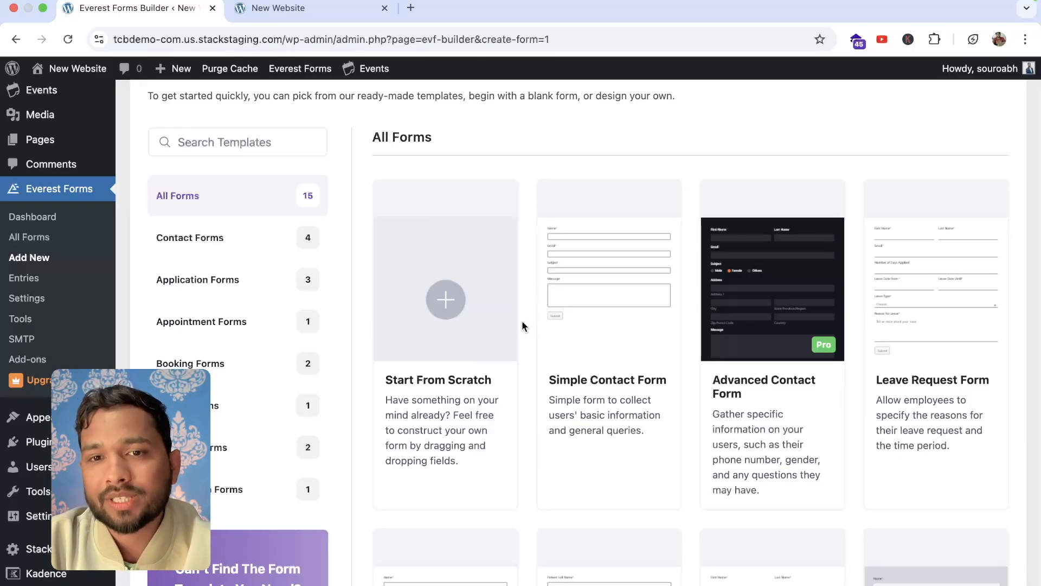
{"action": "mouse_move", "coordinate": [442, 300]}
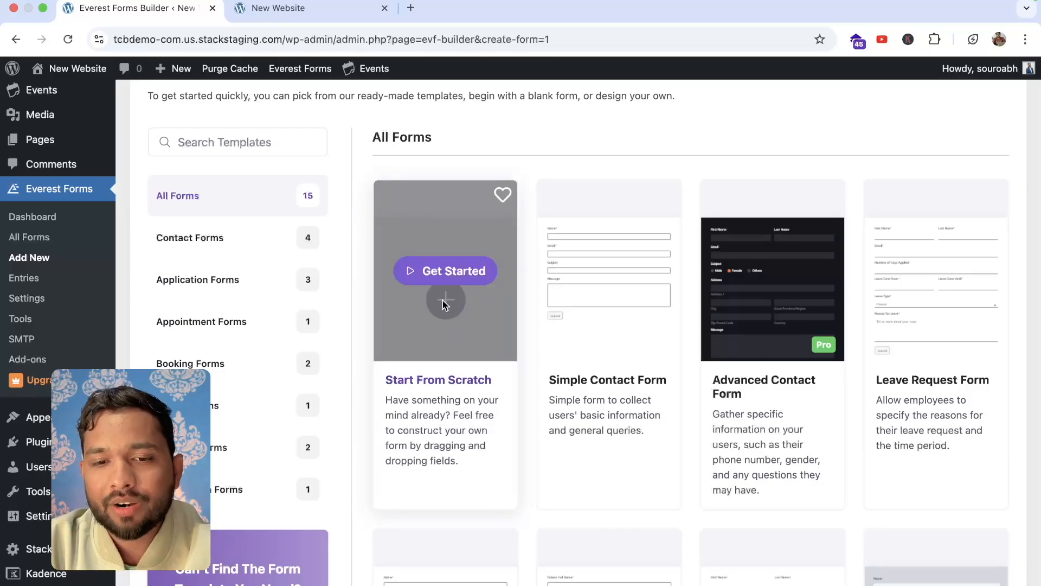
{"action": "left_click", "coordinate": [423, 273]}
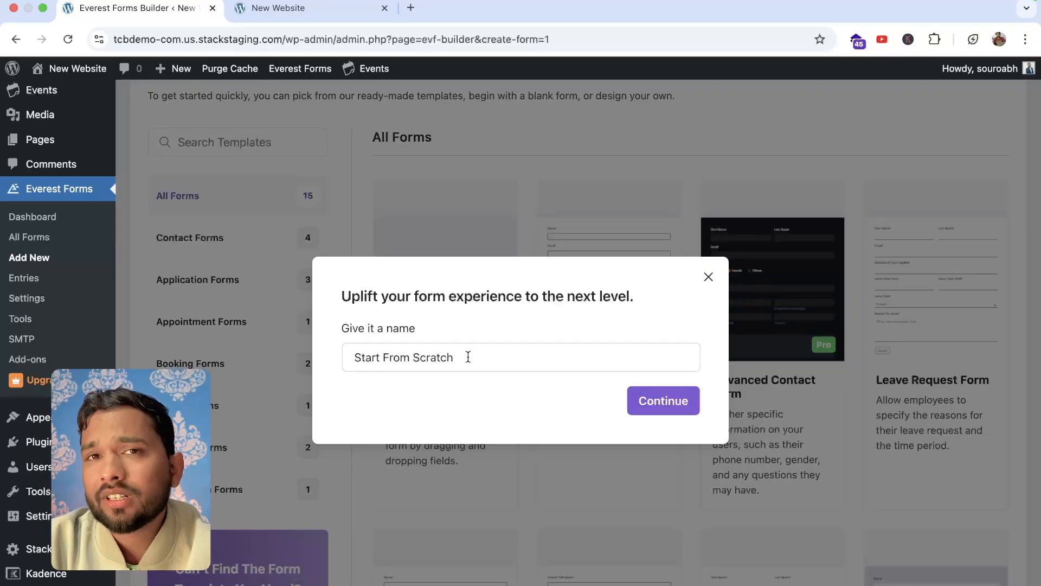
{"action": "triple_click", "coordinate": [468, 357]}
{"action": "type", "text": "C"}
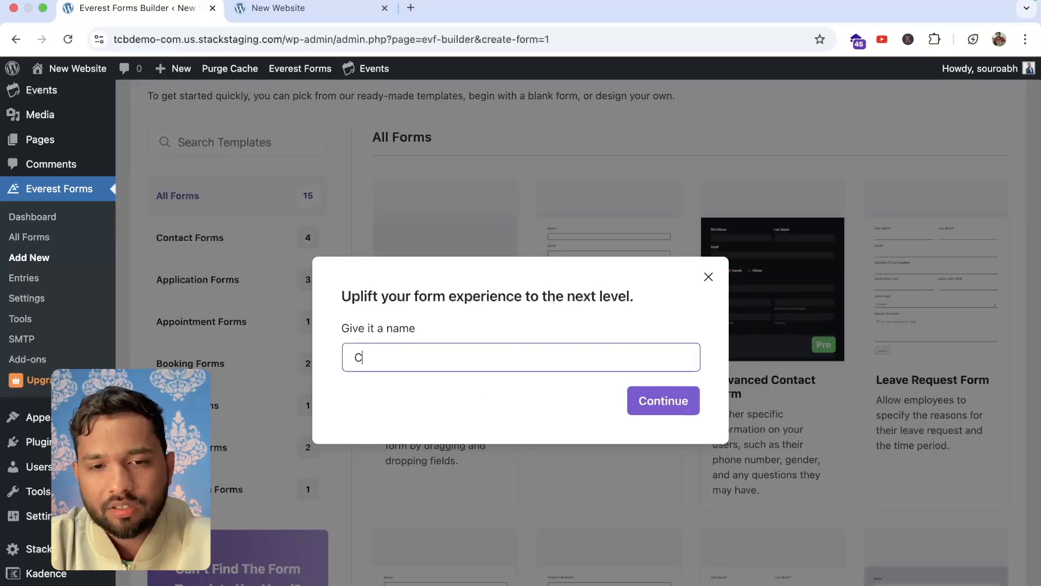
{"action": "type", "text": "ontact Form New"}
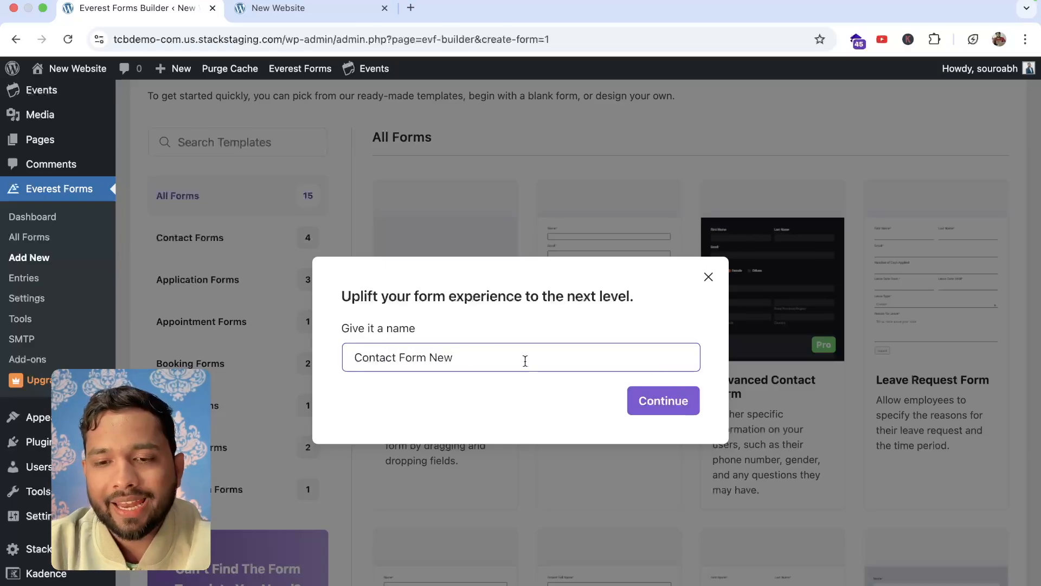
{"action": "left_click", "coordinate": [662, 400]}
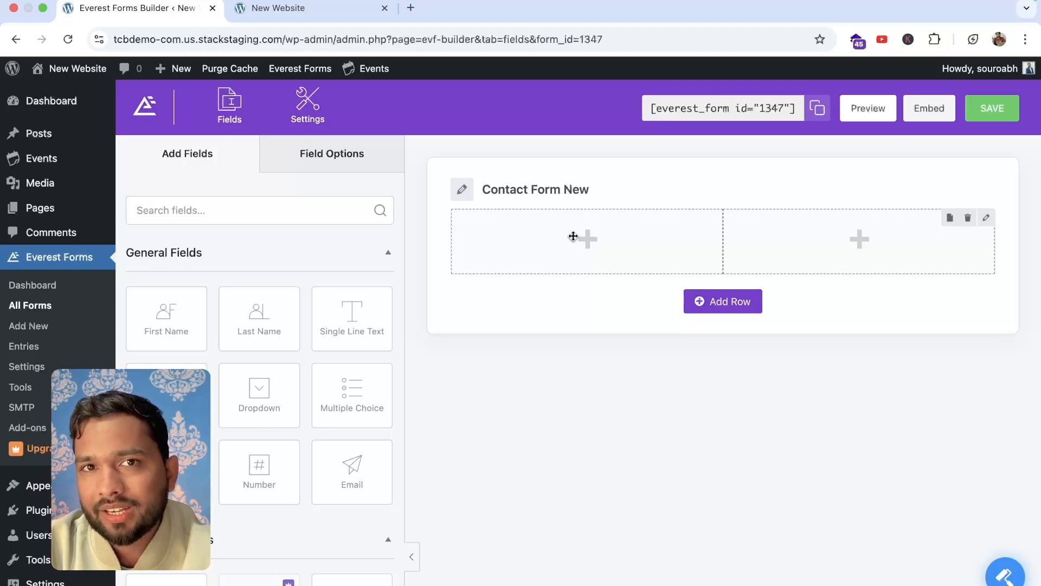
Place First Name and Last Name fields in the first row, and add a second row with Email and Phone fields.
{"action": "left_click_drag", "start_coordinate": [156, 325], "coordinate": [586, 250]}
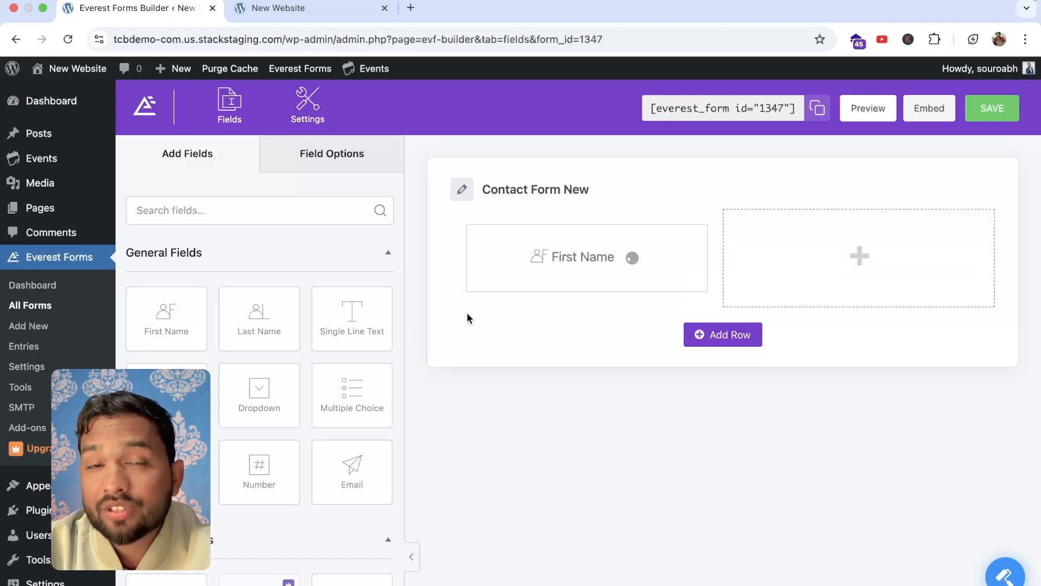
{"action": "left_click_drag", "start_coordinate": [263, 334], "coordinate": [811, 248]}
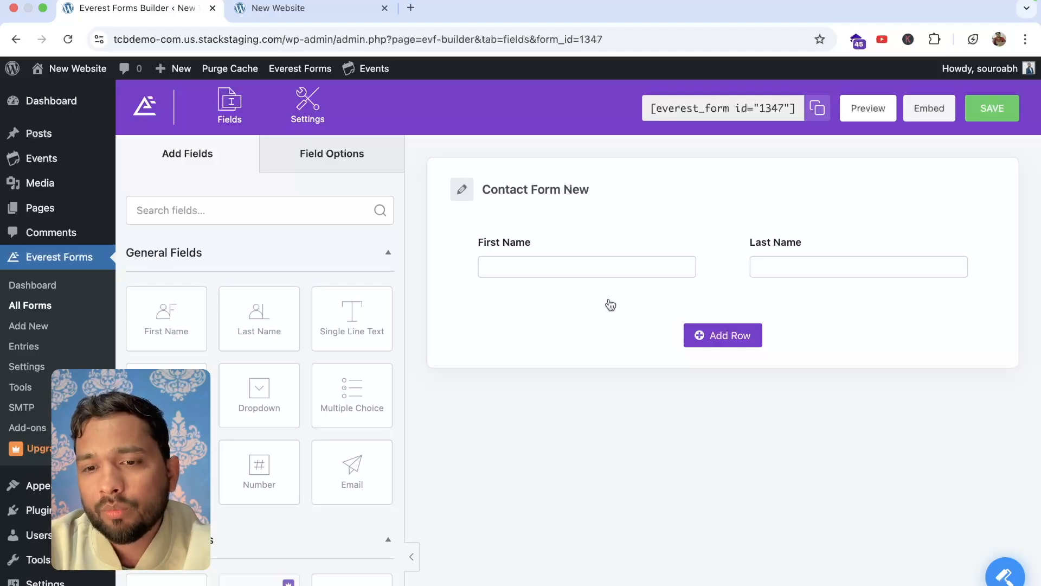
{"action": "left_click", "coordinate": [740, 336]}
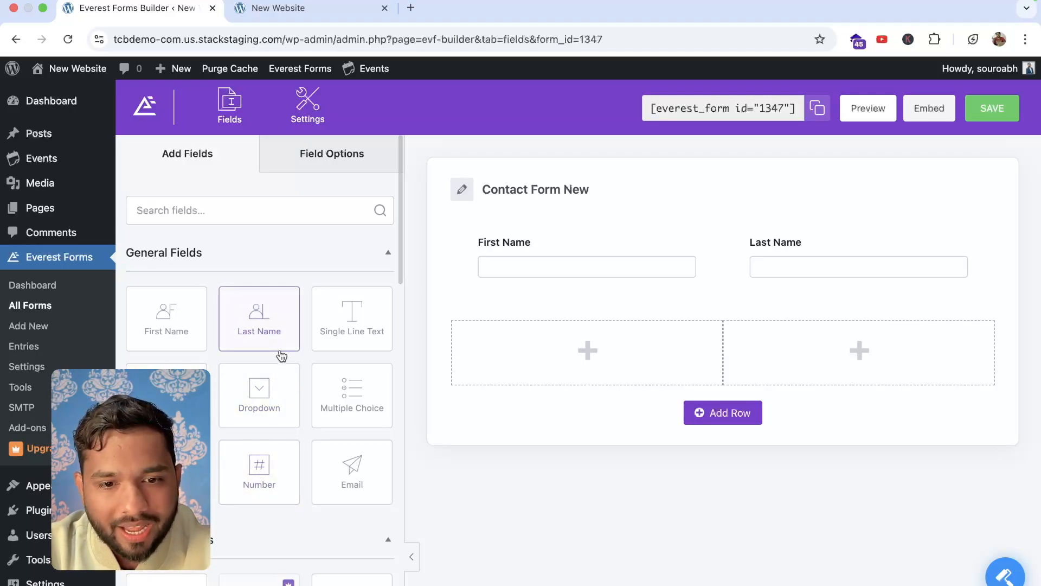
{"action": "left_click_drag", "start_coordinate": [335, 477], "coordinate": [477, 356]}
{"action": "scroll", "coordinate": [348, 368], "scroll_direction": "down", "scroll_amount": 1}
{"action": "scroll", "coordinate": [343, 374], "scroll_direction": "down", "scroll_amount": 3}
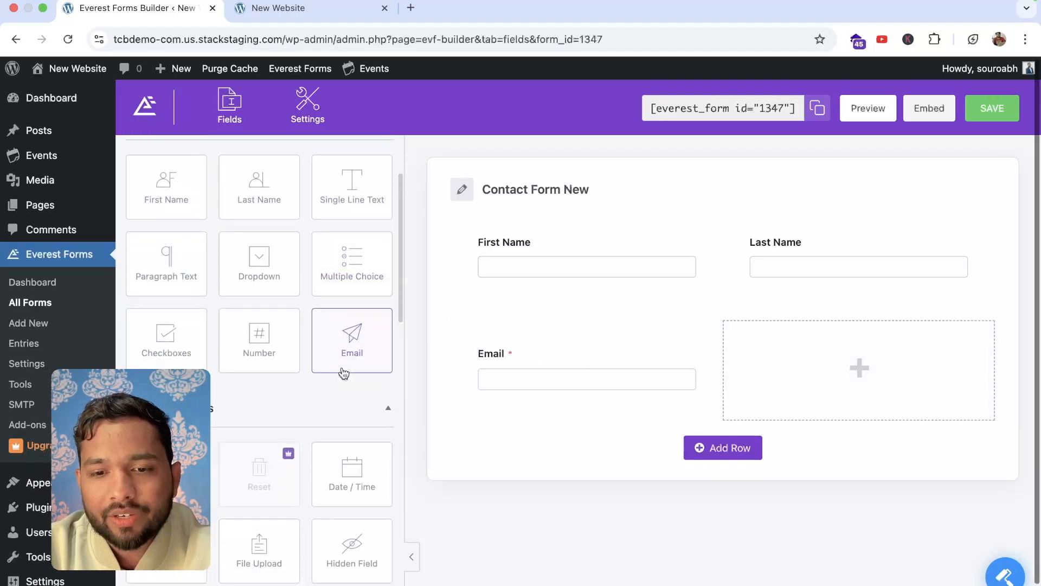
{"action": "scroll", "coordinate": [344, 373], "scroll_direction": "down", "scroll_amount": 6}
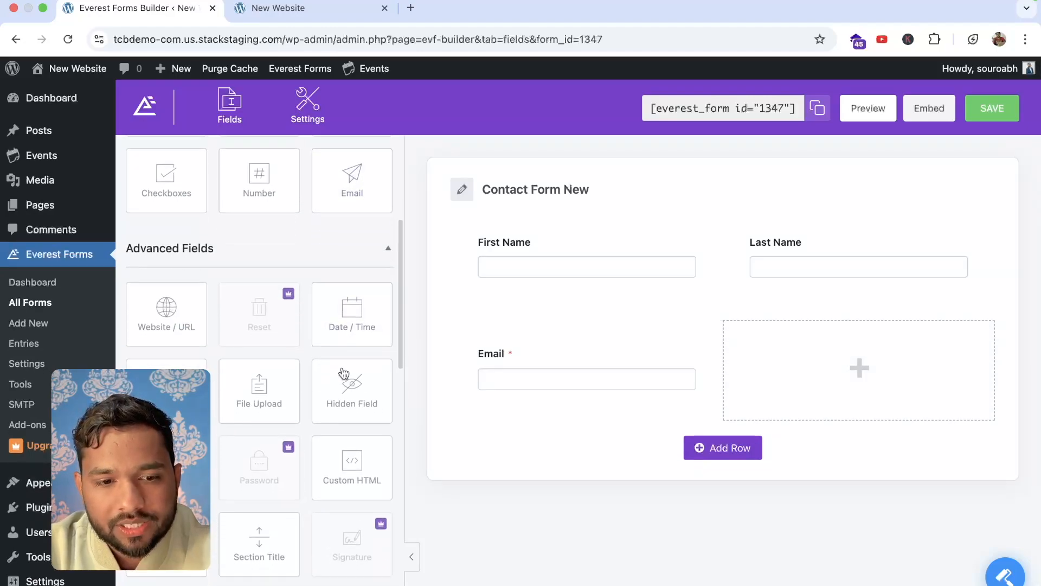
{"action": "left_click_drag", "start_coordinate": [167, 429], "coordinate": [824, 365]}
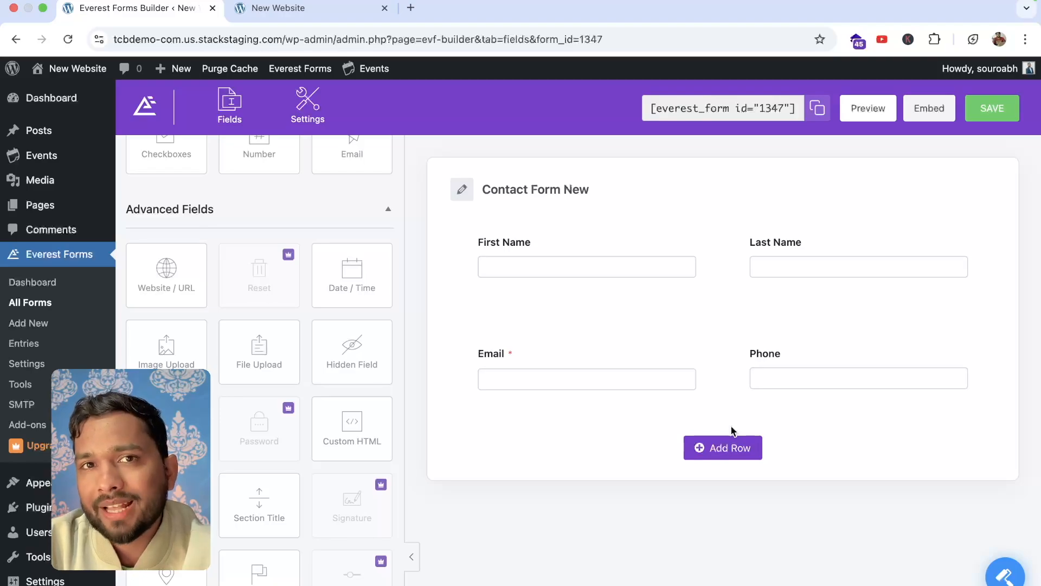
Add a third row with a single-column layout and place a Paragraph Text field in it.
{"action": "left_click", "coordinate": [708, 448]}
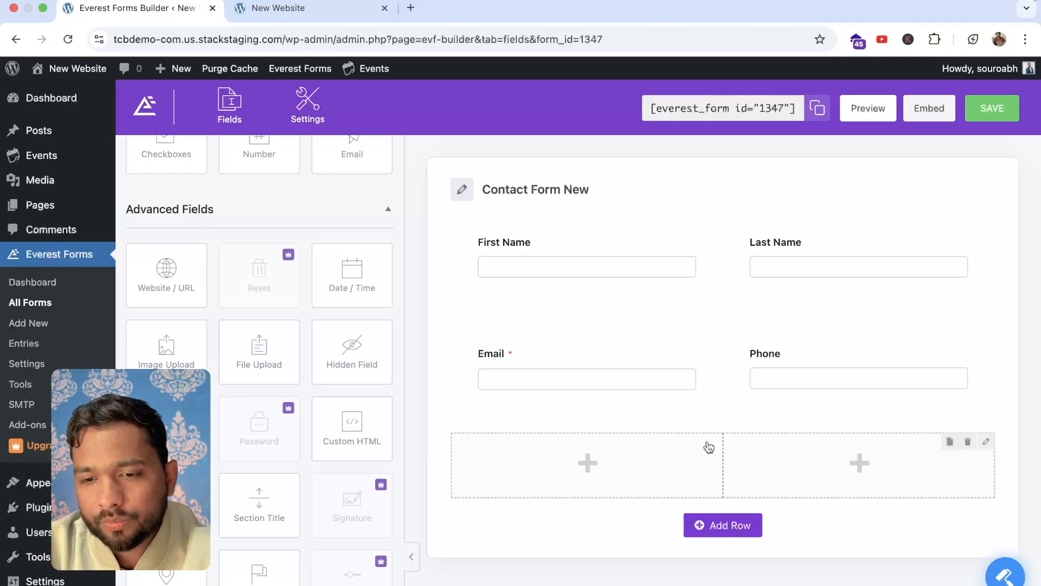
{"action": "left_click", "coordinate": [986, 443]}
{"action": "left_click", "coordinate": [929, 522]}
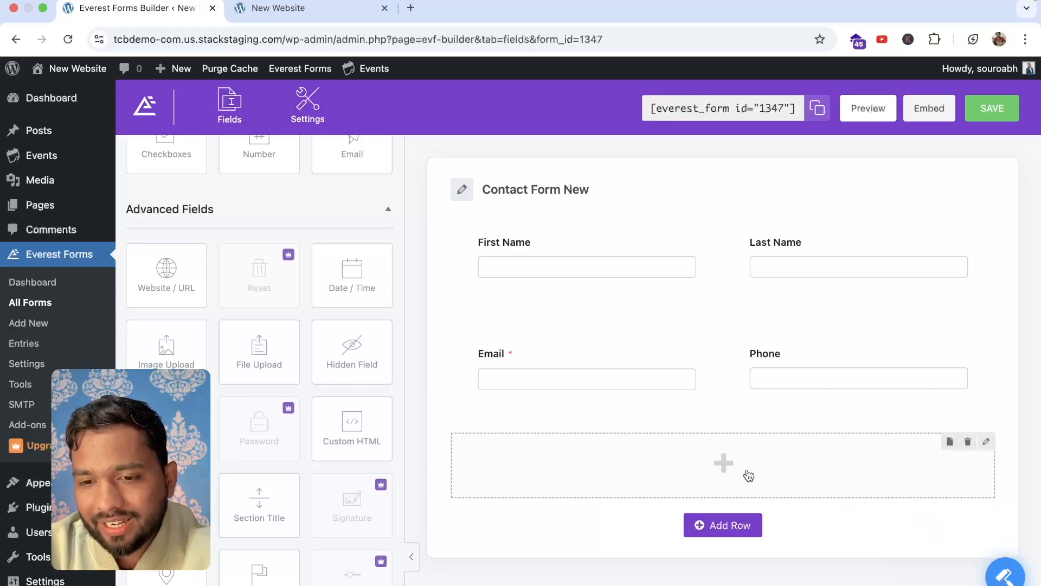
{"action": "scroll", "coordinate": [523, 379], "scroll_direction": "down", "scroll_amount": 2}
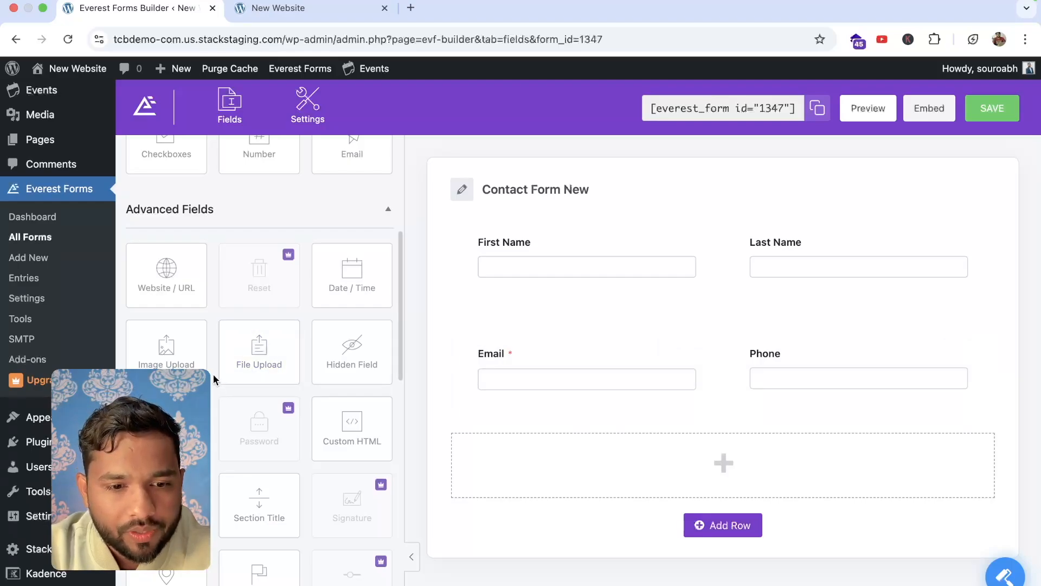
{"action": "scroll", "coordinate": [213, 375], "scroll_direction": "up", "scroll_amount": 4}
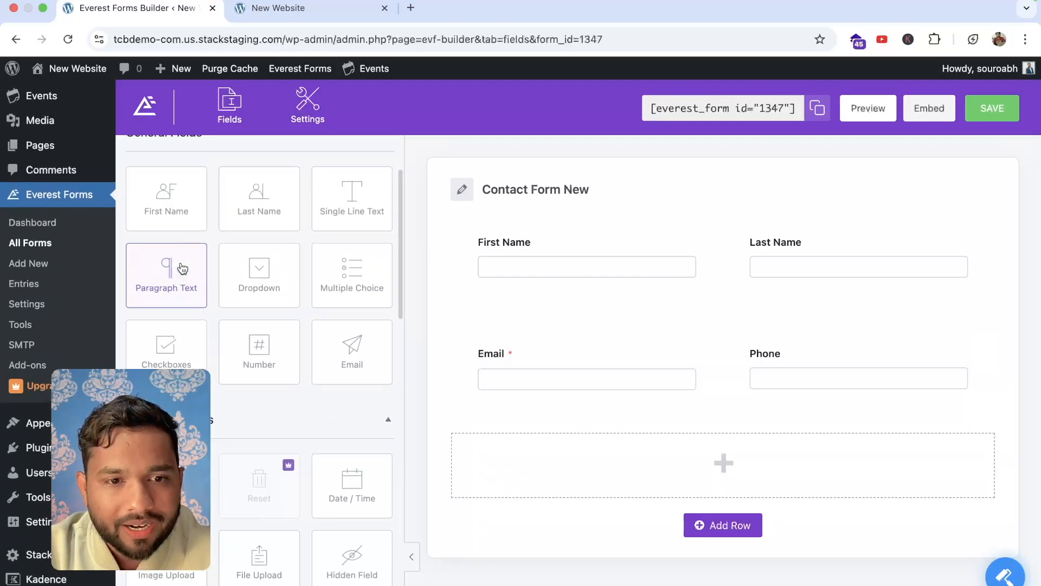
{"action": "left_click_drag", "start_coordinate": [153, 297], "coordinate": [532, 537]}
{"action": "scroll", "coordinate": [602, 461], "scroll_direction": "down", "scroll_amount": 1}
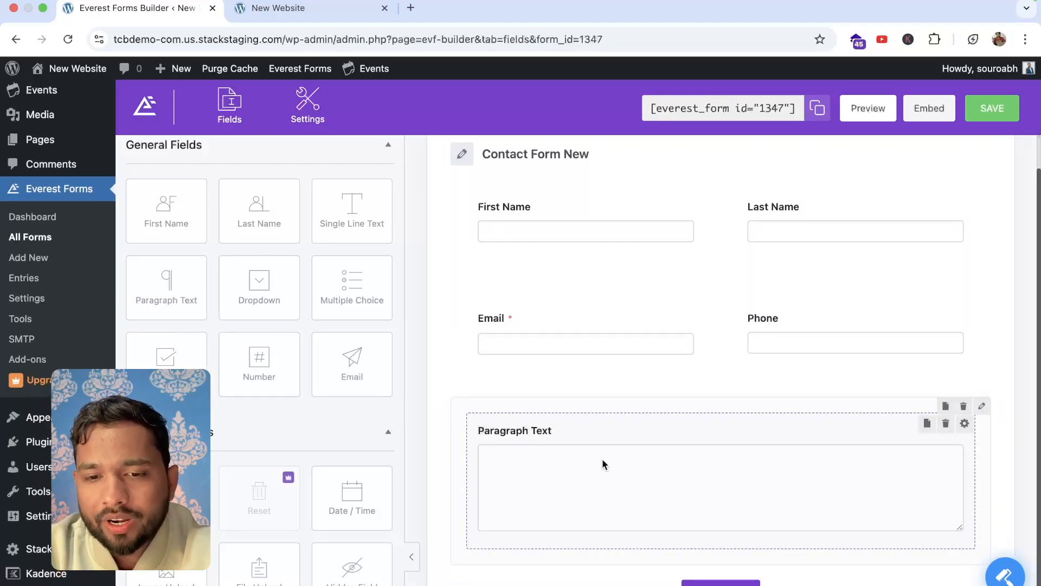
Change the Paragraph Text field's label to "Message" and save the form.
{"action": "left_click", "coordinate": [631, 426]}
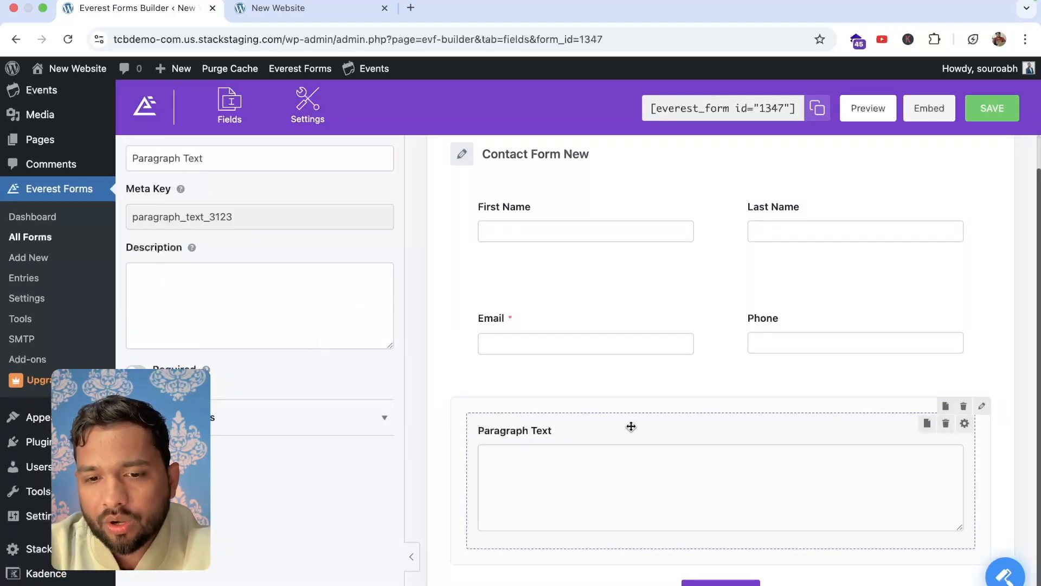
{"action": "left_click", "coordinate": [182, 152]}
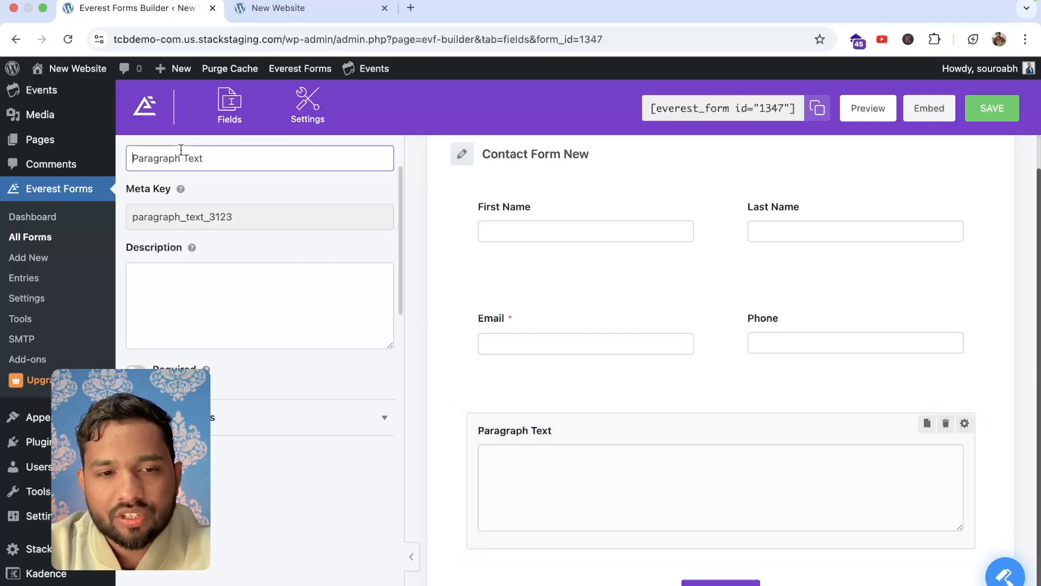
{"action": "key", "text": "super+a"}
{"action": "type", "text": "Message"}
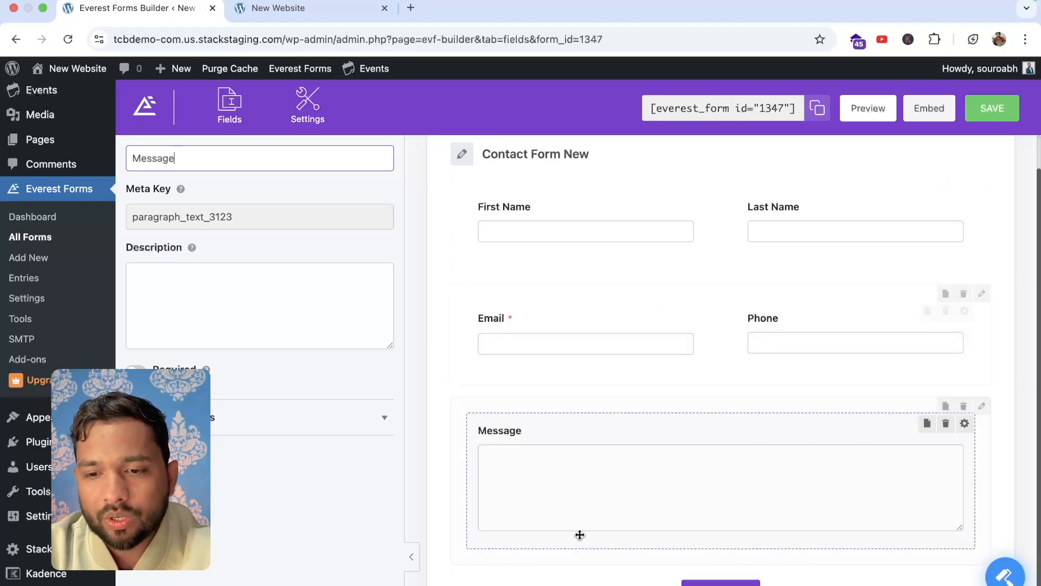
{"action": "left_click", "coordinate": [1004, 120]}
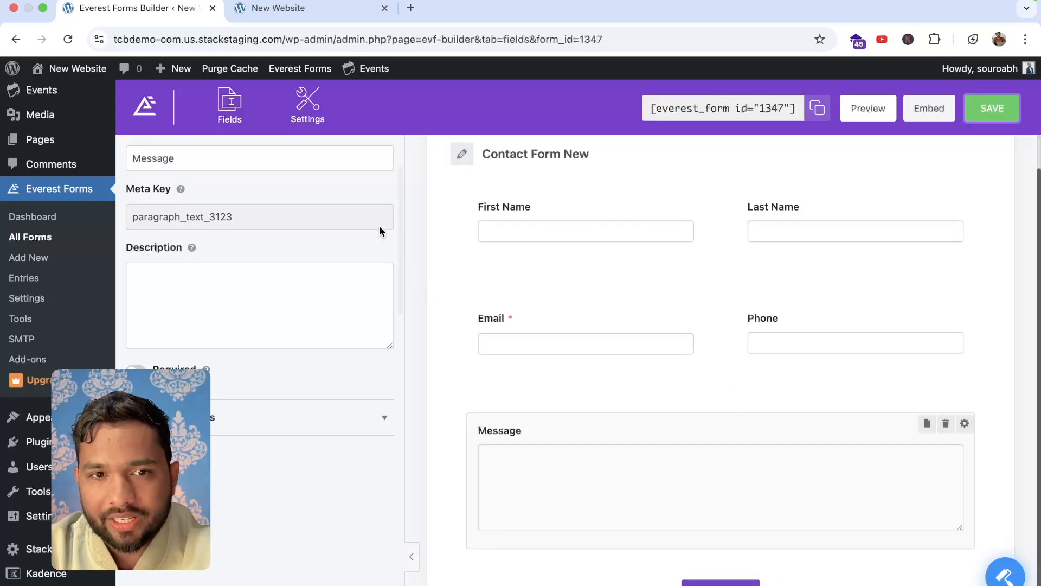
Replace the To Address of the form's Admin Notification email with the recipient's email address.
{"action": "left_click", "coordinate": [308, 116]}
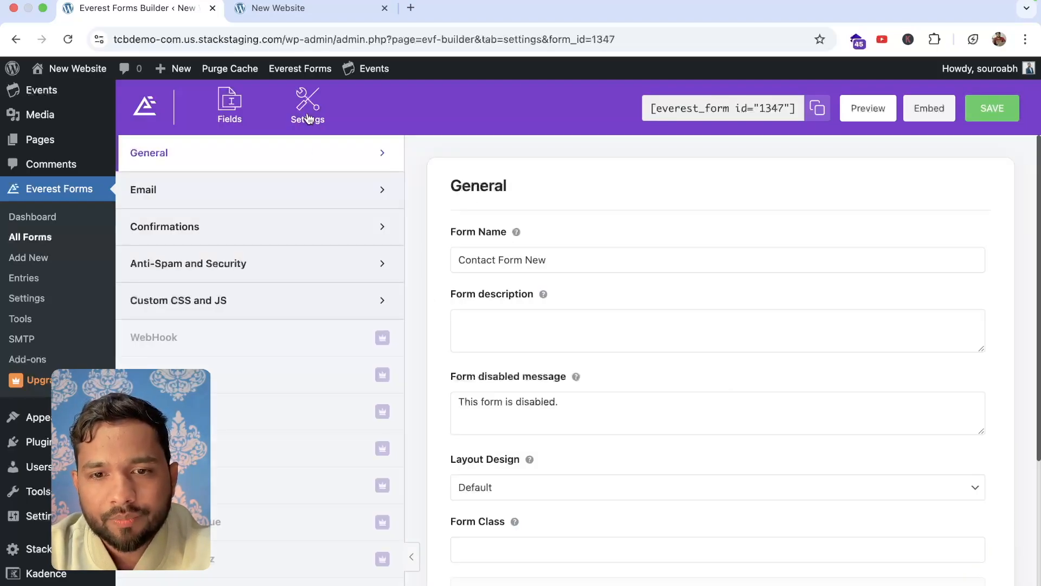
{"action": "left_click", "coordinate": [205, 200]}
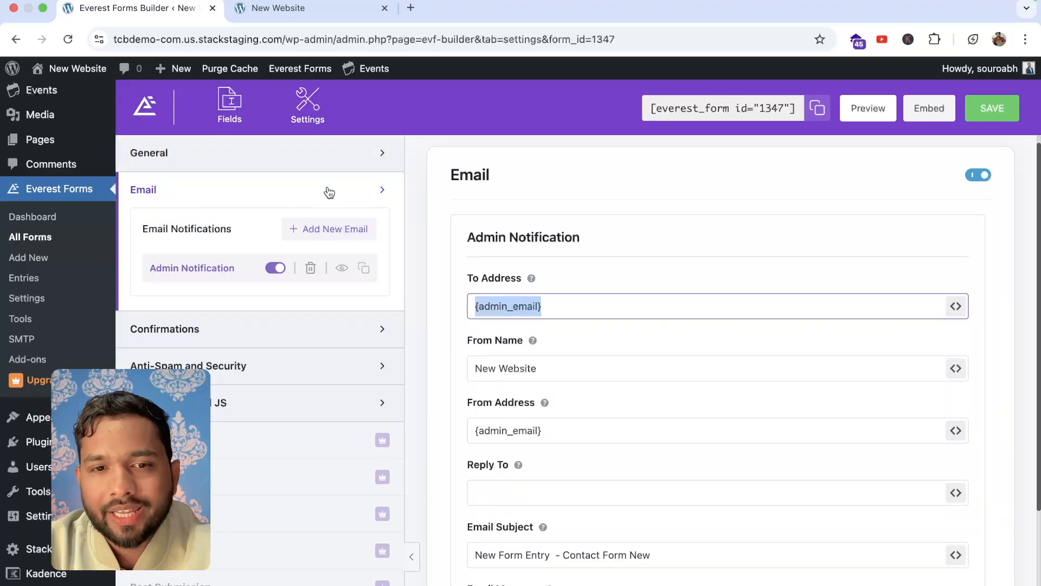
{"action": "scroll", "coordinate": [448, 262], "scroll_direction": "down", "scroll_amount": 1}
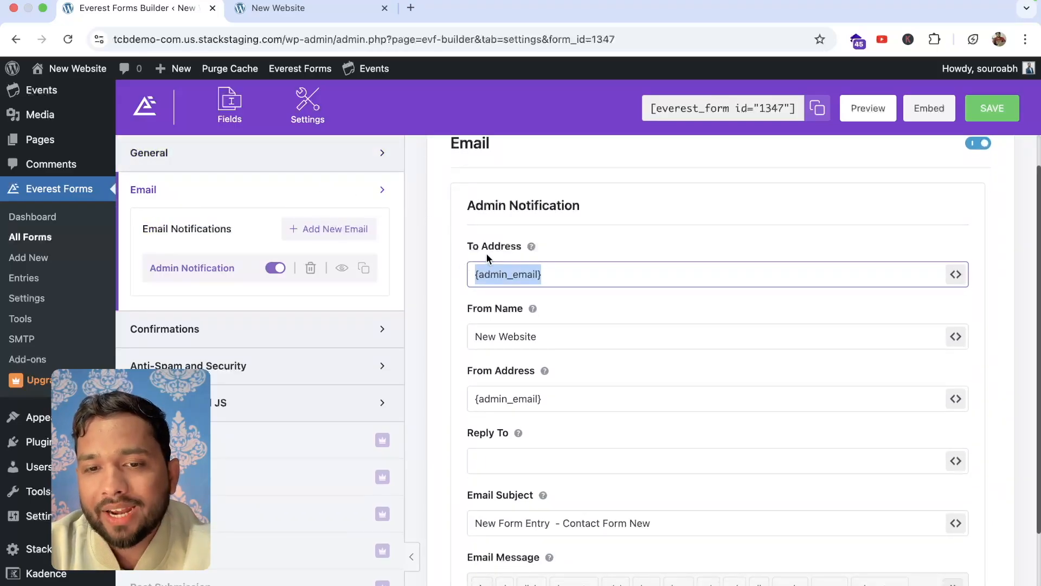
{"action": "scroll", "coordinate": [473, 257], "scroll_direction": "down", "scroll_amount": 1}
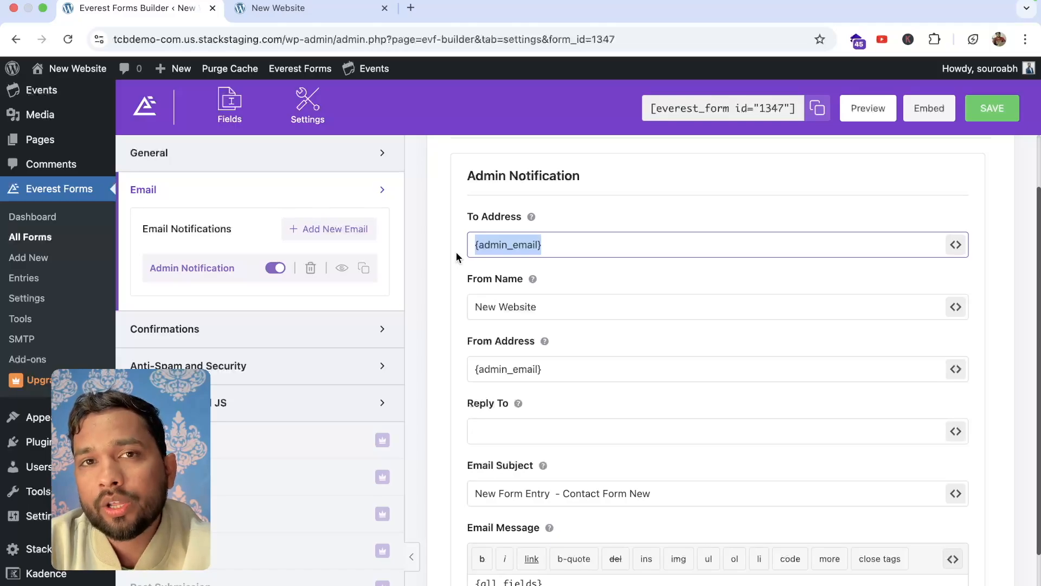
{"action": "type", "text": "thecoid"}
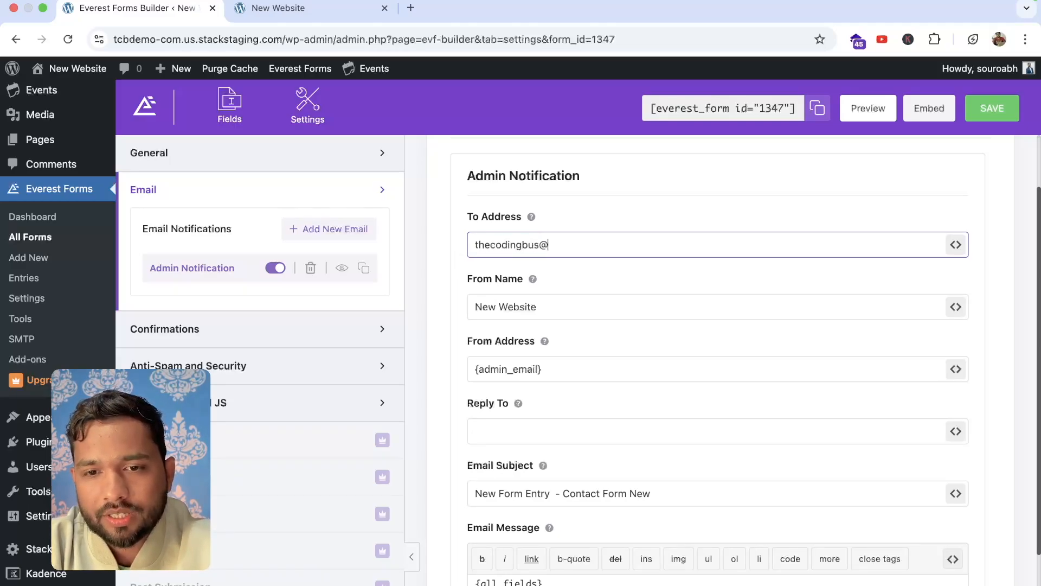
{"action": "left_click", "coordinate": [456, 303]}
{"action": "scroll", "coordinate": [457, 304], "scroll_direction": "down", "scroll_amount": 2}
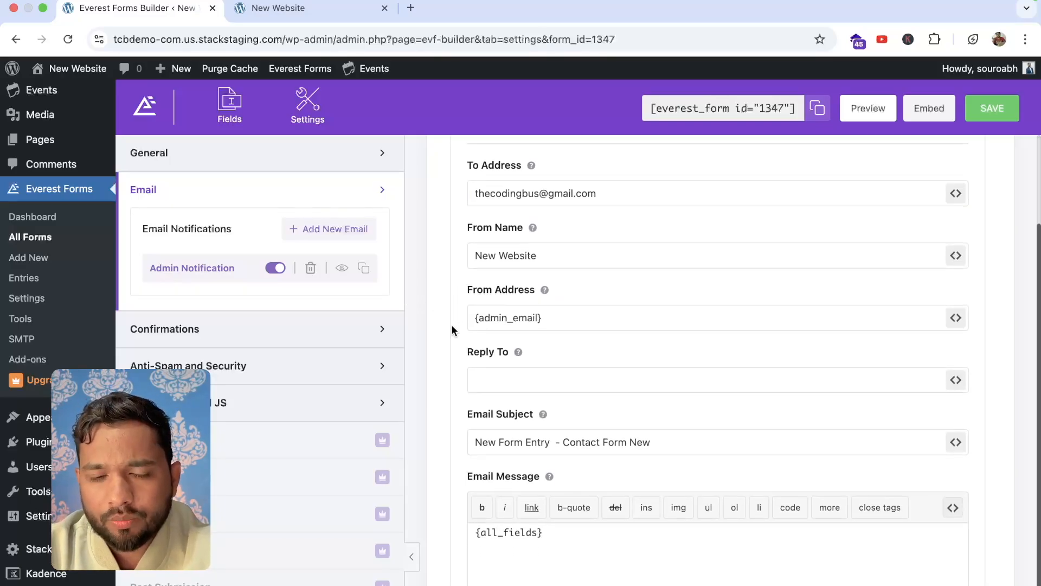
Save the form's email notification settings, and open the website's Contact Us page for editing.
{"action": "scroll", "coordinate": [452, 327], "scroll_direction": "down", "scroll_amount": 3}
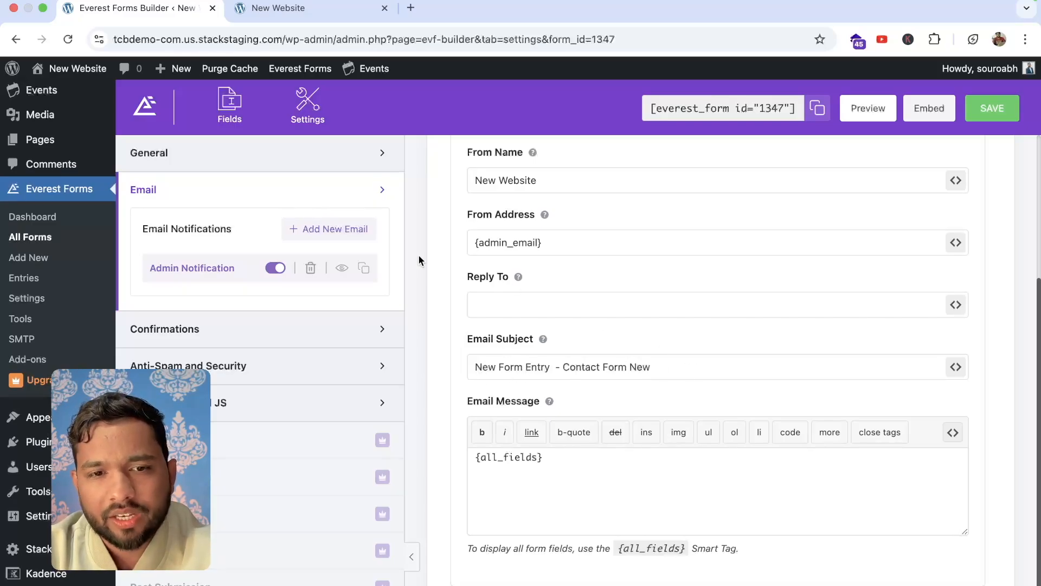
{"action": "left_click", "coordinate": [1008, 118]}
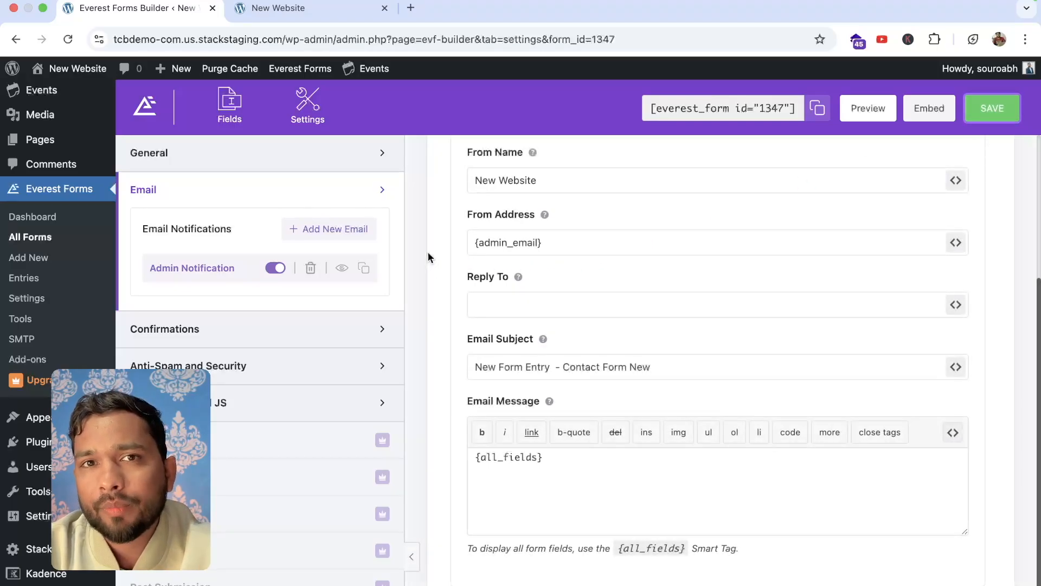
{"action": "left_click", "coordinate": [258, 6]}
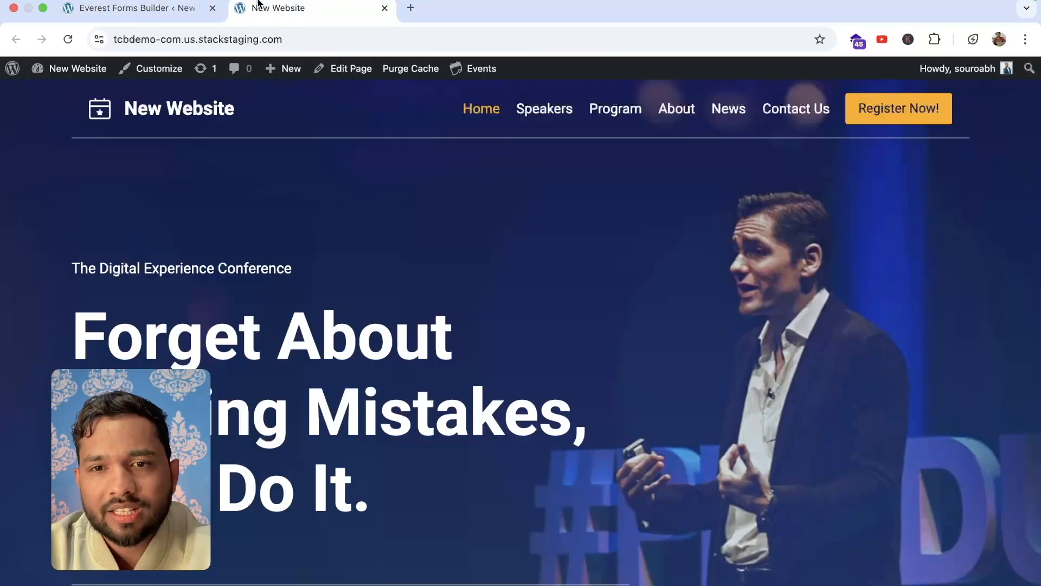
{"action": "left_click", "coordinate": [791, 116]}
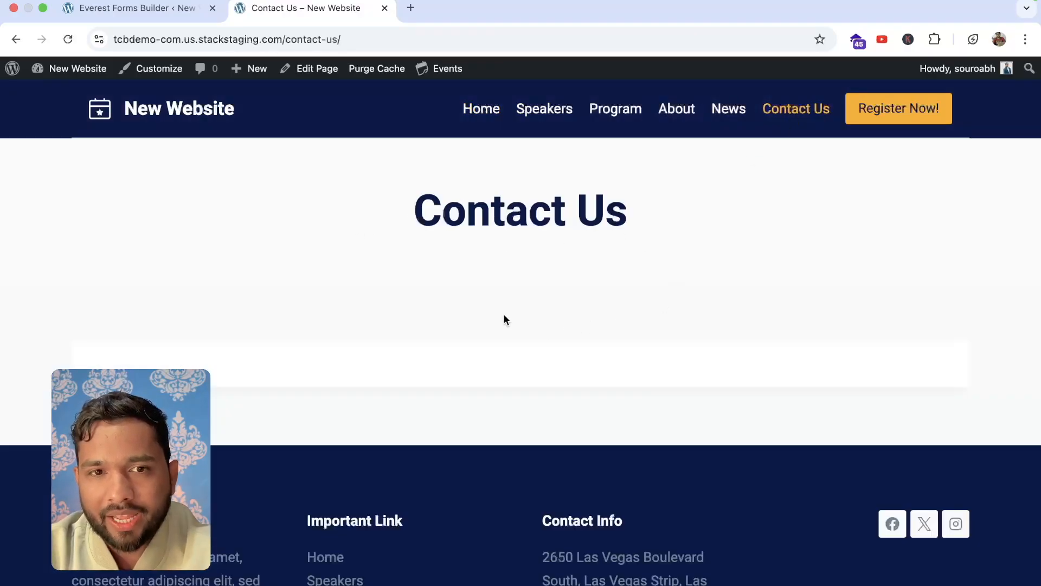
{"action": "left_click", "coordinate": [314, 69]}
Return to the form builder and copy the shortcode of Contact Form New from the list of all forms.
{"action": "left_click", "coordinate": [139, 8]}
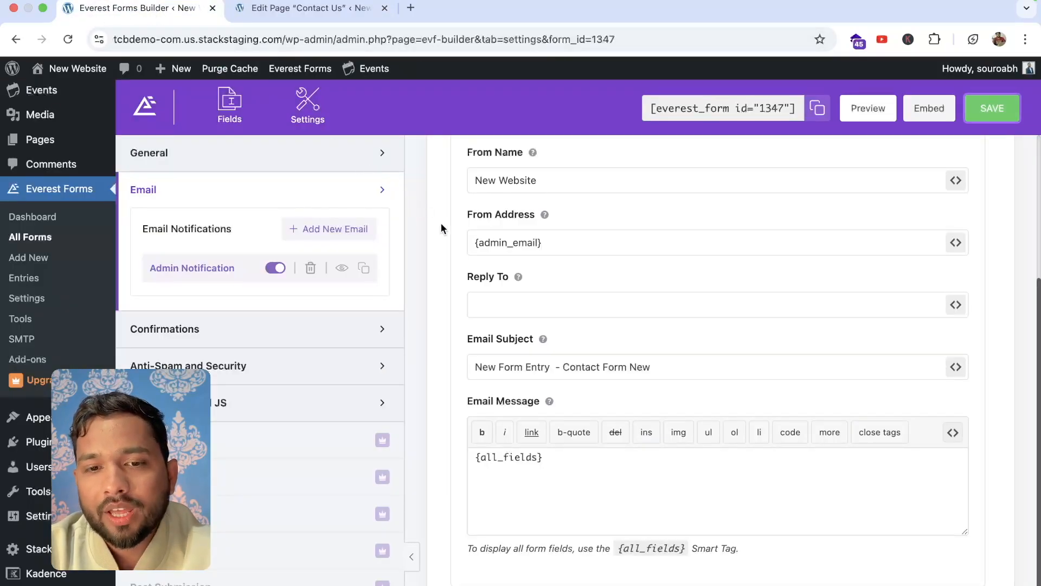
{"action": "left_click", "coordinate": [817, 107]}
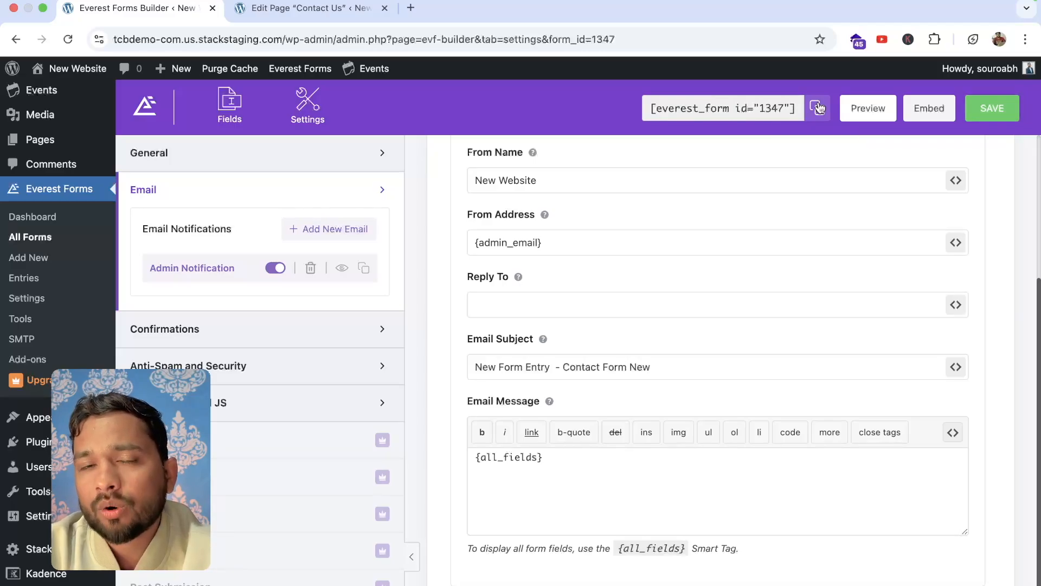
{"action": "left_click", "coordinate": [44, 237]}
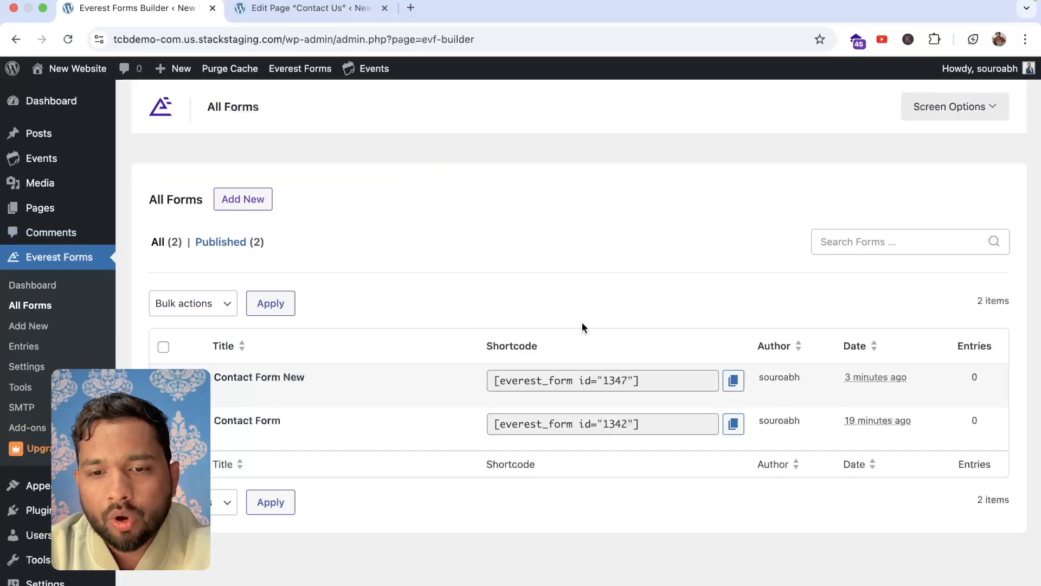
{"action": "scroll", "coordinate": [581, 322], "scroll_direction": "down", "scroll_amount": 2}
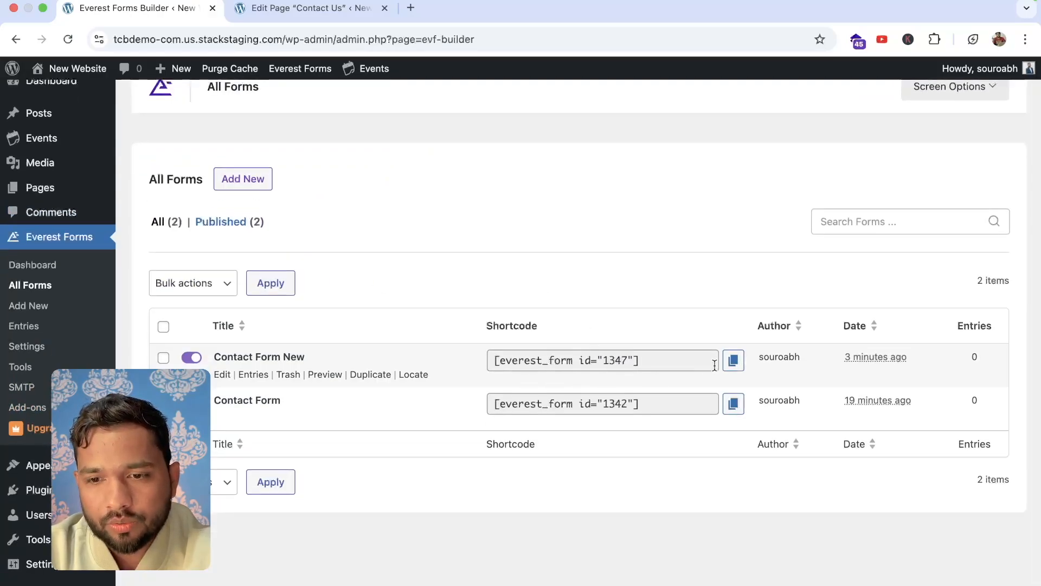
{"action": "left_click", "coordinate": [733, 360]}
Paste the shortcode [everest_form id="1347"] into the empty block below the Contact Us heading and save the page.
{"action": "key", "text": "ctrl+Tab"}
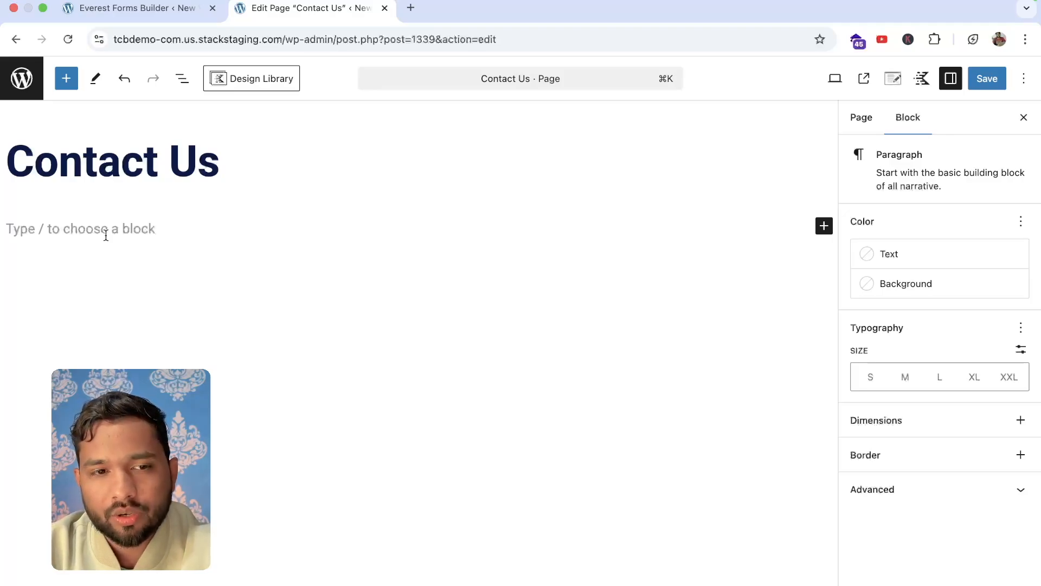
{"action": "key", "text": "super+v"}
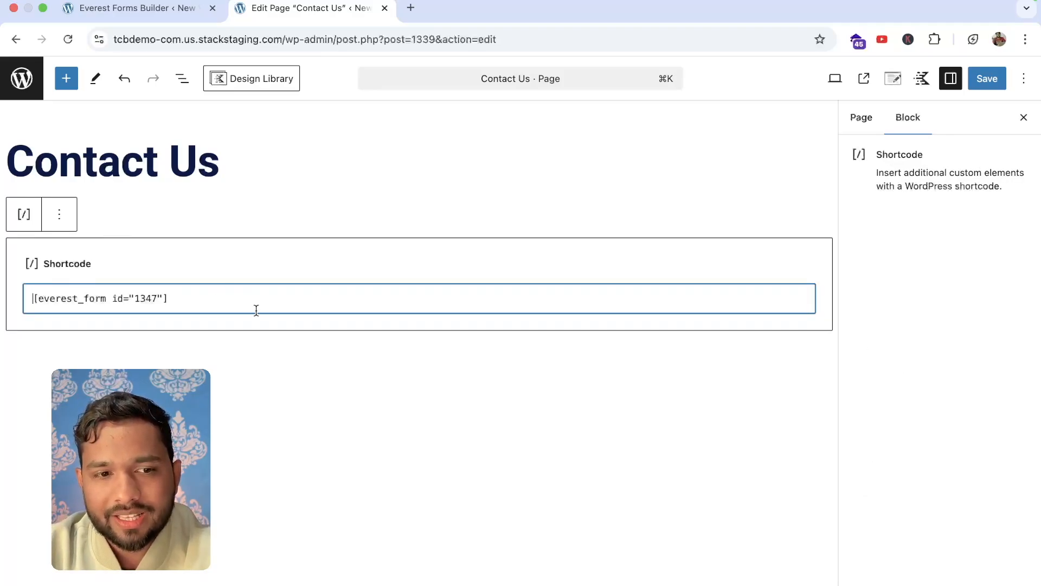
{"action": "left_click", "coordinate": [988, 79]}
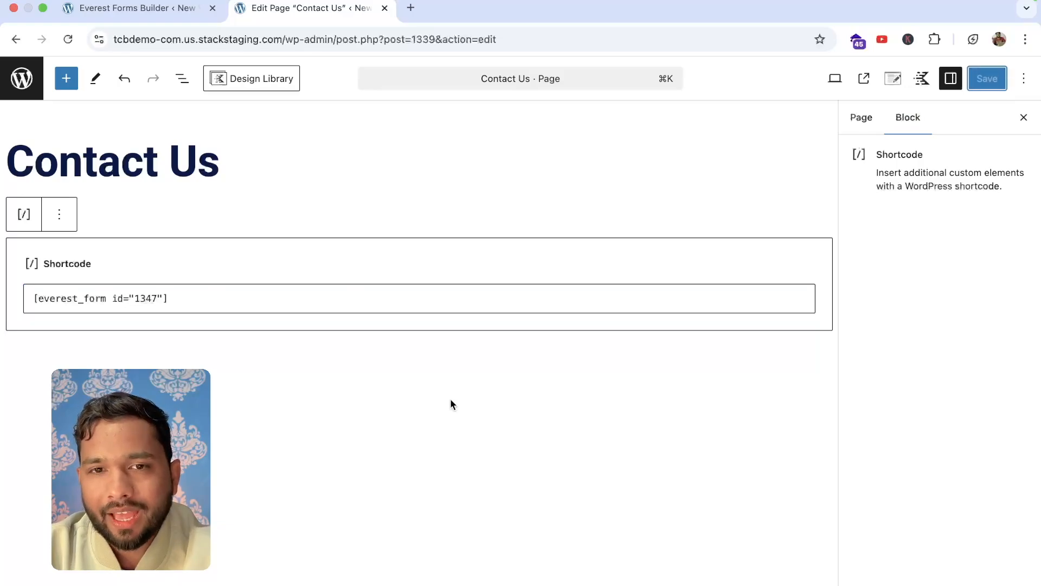
View the live Contact Us page on the website and examine the embedded contact form's fields.
{"action": "left_click", "coordinate": [202, 7]}
{"action": "left_click", "coordinate": [84, 93]}
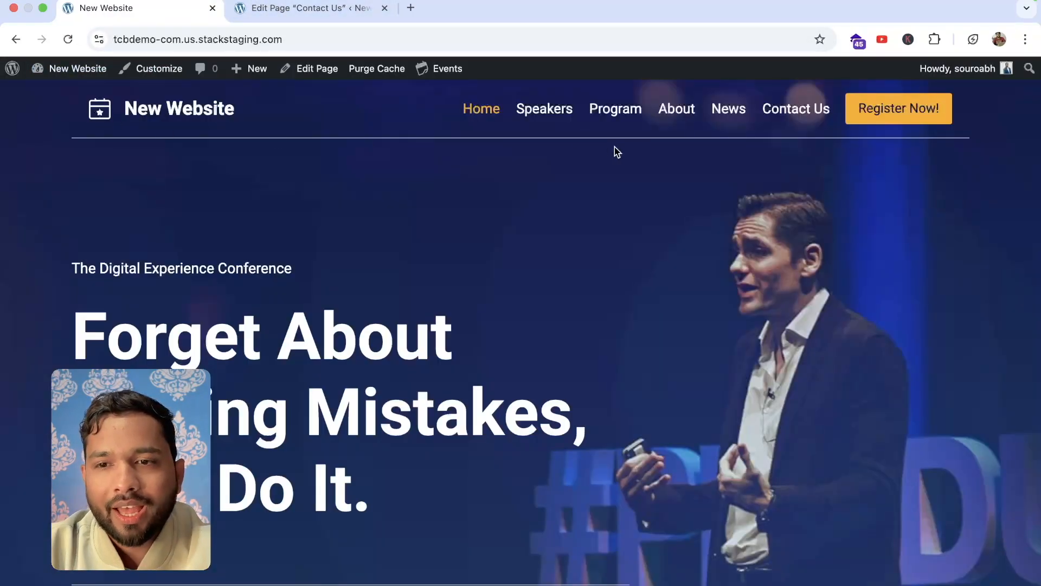
{"action": "left_click", "coordinate": [808, 114]}
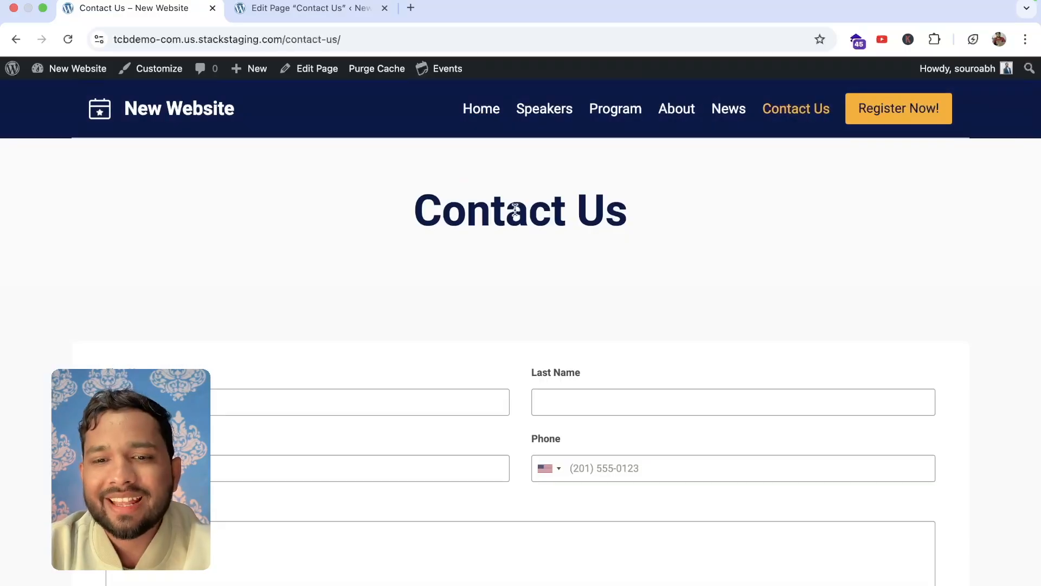
{"action": "scroll", "coordinate": [518, 350], "scroll_direction": "down", "scroll_amount": 3}
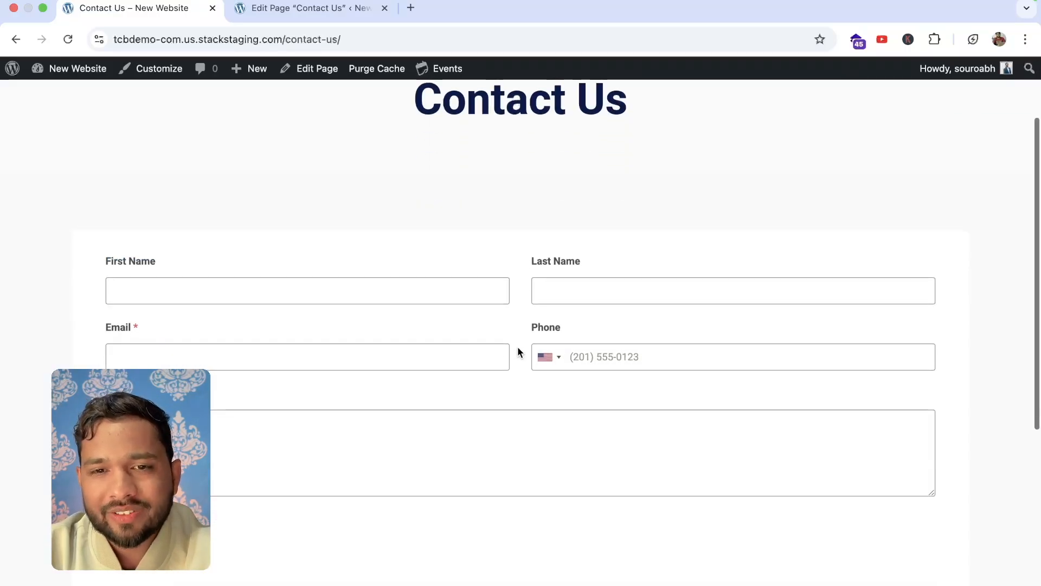
{"action": "scroll", "coordinate": [277, 252], "scroll_direction": "down", "scroll_amount": 1}
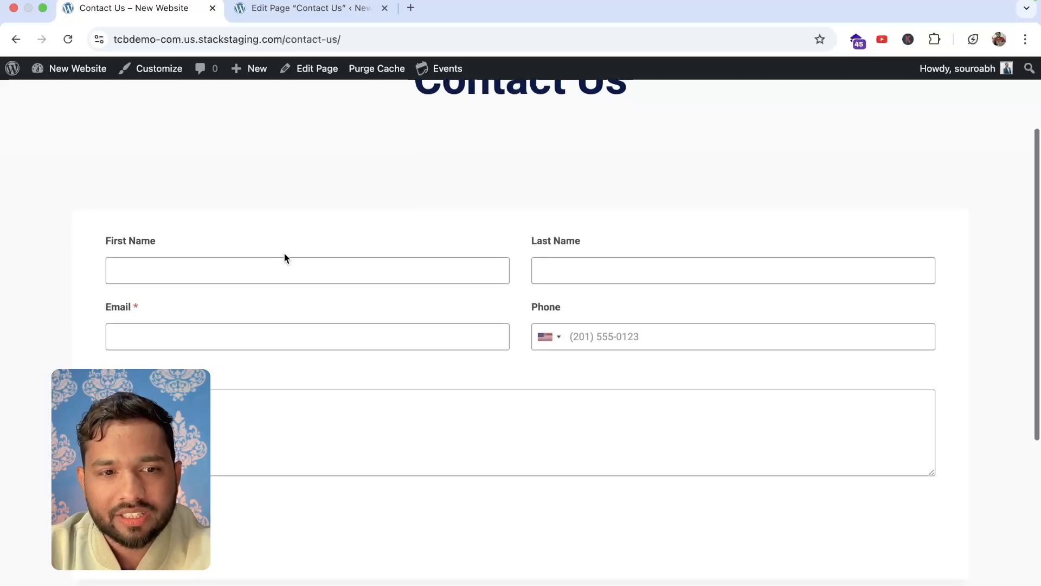